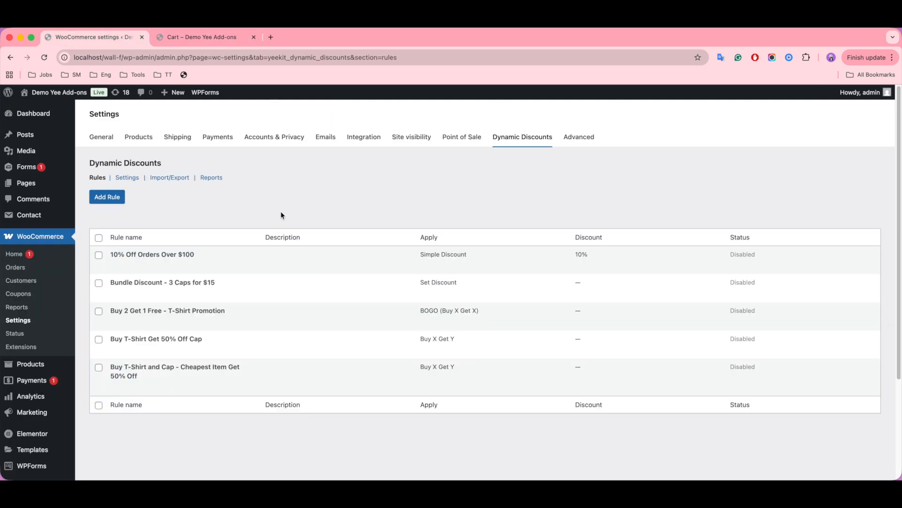
- Add an enabled discount rule named "Buy T-Shirt & Cap - Highest Item Gets 50% Off" with the discount type Buy X get Y
{"action": "left_click", "coordinate": [118, 201]}
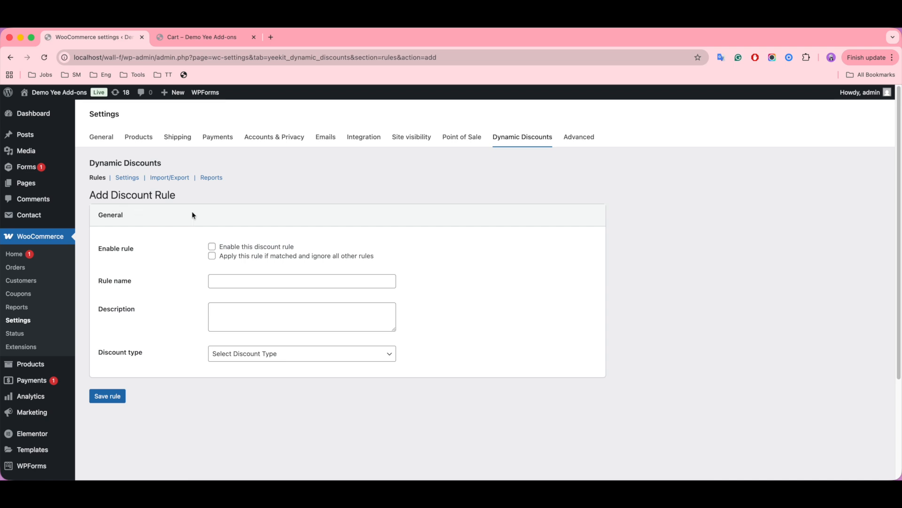
{"action": "left_click", "coordinate": [212, 247]}
{"action": "left_click", "coordinate": [241, 278]}
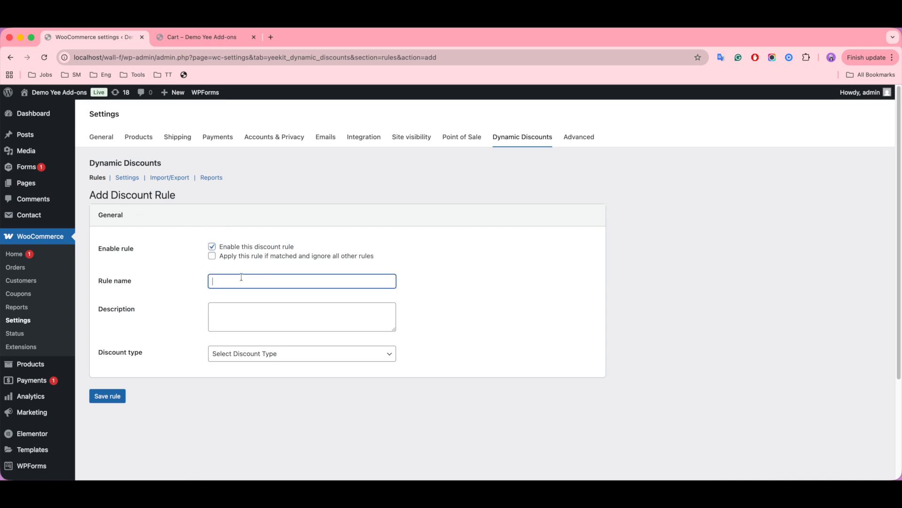
{"action": "type", "text": "Buy T-Shirt & Cap - Highest Item Gets 50% Off"}
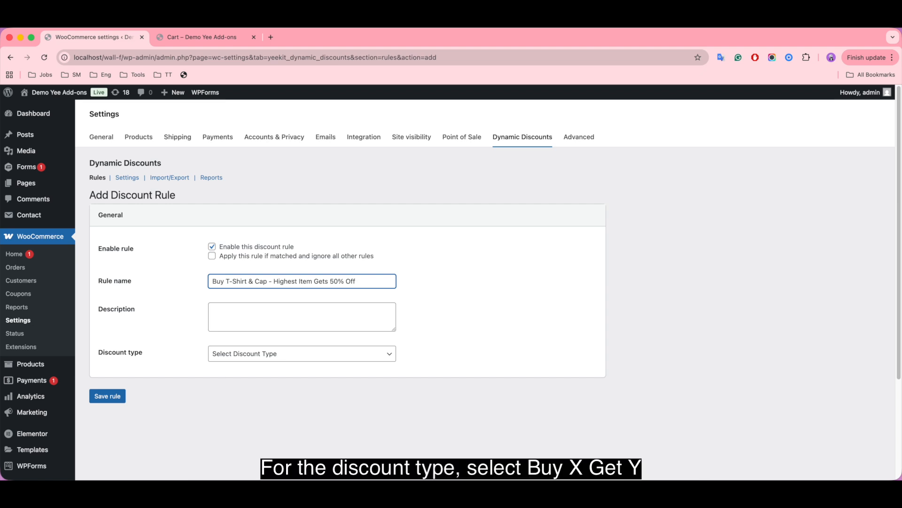
{"action": "left_click", "coordinate": [339, 354]}
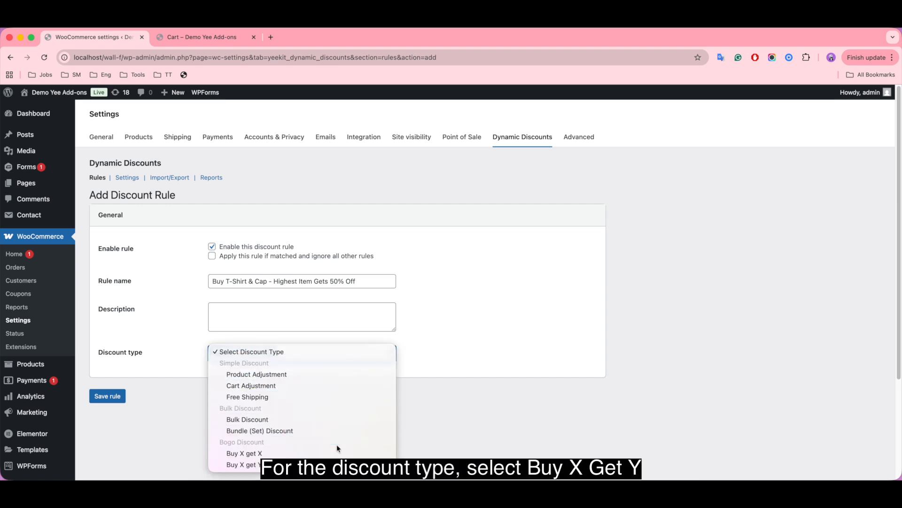
{"action": "left_click", "coordinate": [323, 465]}
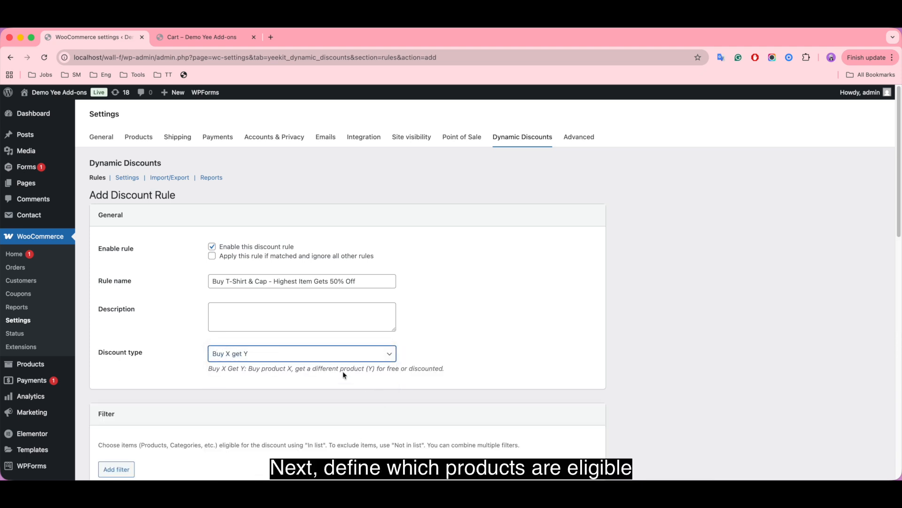
- Add a Products "In list" filter containing Basic Cotton T-Shirts and Sports Caps
{"action": "scroll", "coordinate": [365, 383], "scroll_direction": "down", "scroll_amount": 5}
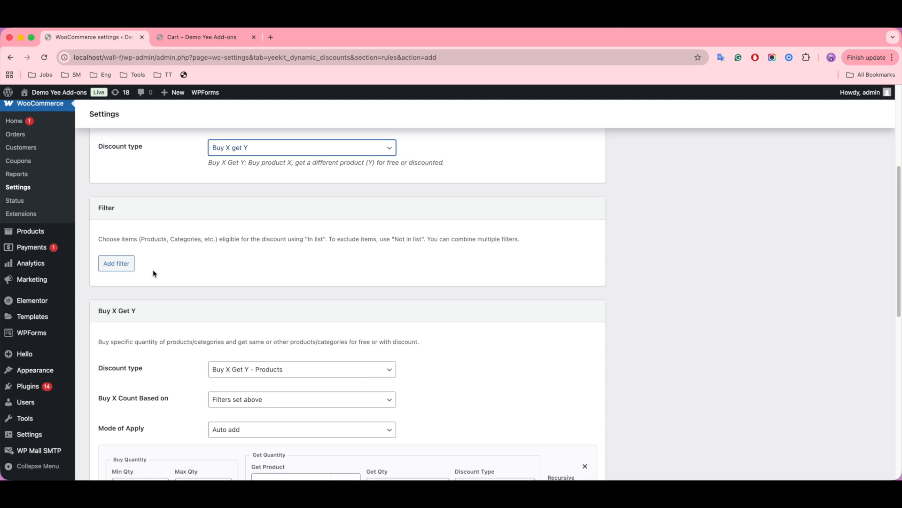
{"action": "left_click", "coordinate": [116, 264]}
{"action": "left_click", "coordinate": [308, 272]}
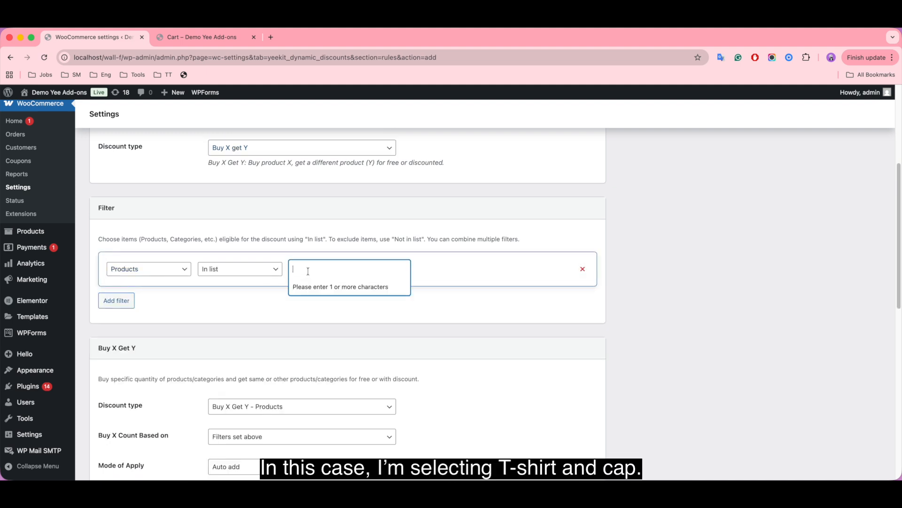
{"action": "type", "text": "t"}
{"action": "left_click", "coordinate": [348, 285]}
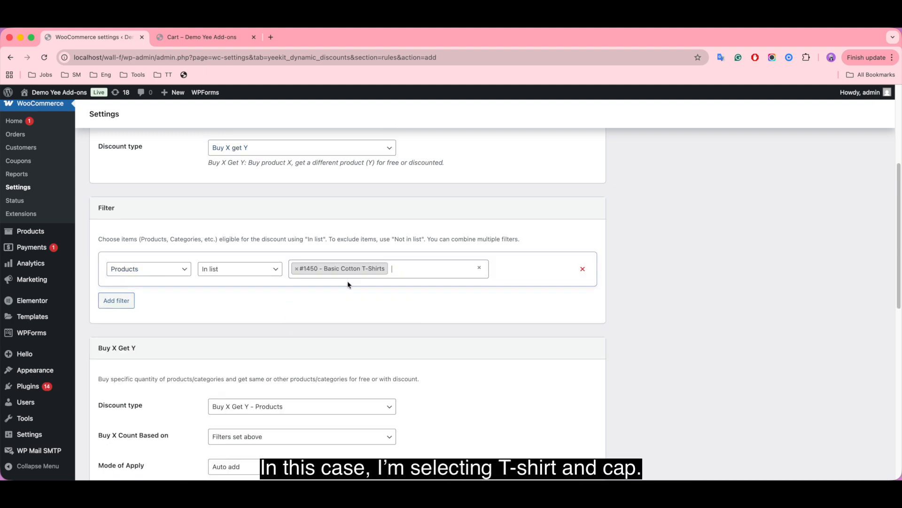
{"action": "left_click", "coordinate": [387, 276]}
{"action": "left_click", "coordinate": [343, 319]}
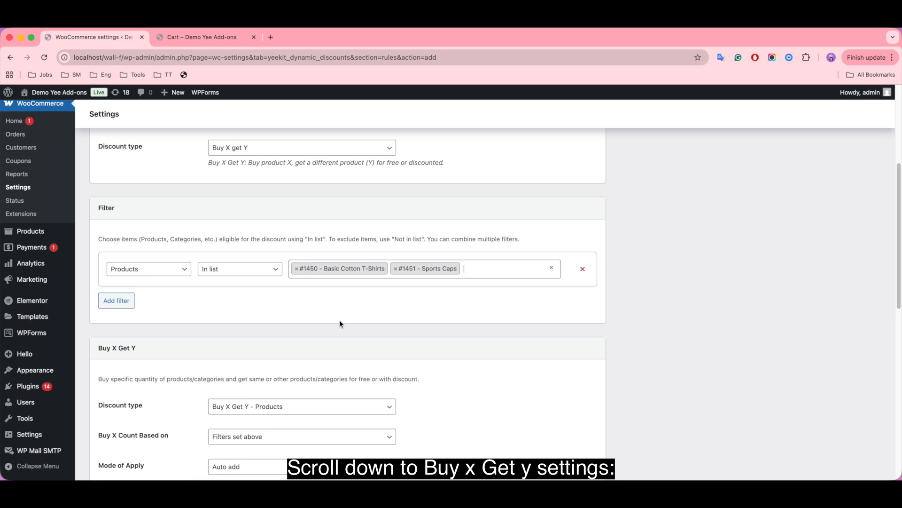
- In the Buy X Get Y settings, base the buy count on Individual Product and set the mode of apply to Highest
{"action": "scroll", "coordinate": [366, 339], "scroll_direction": "down", "scroll_amount": 5}
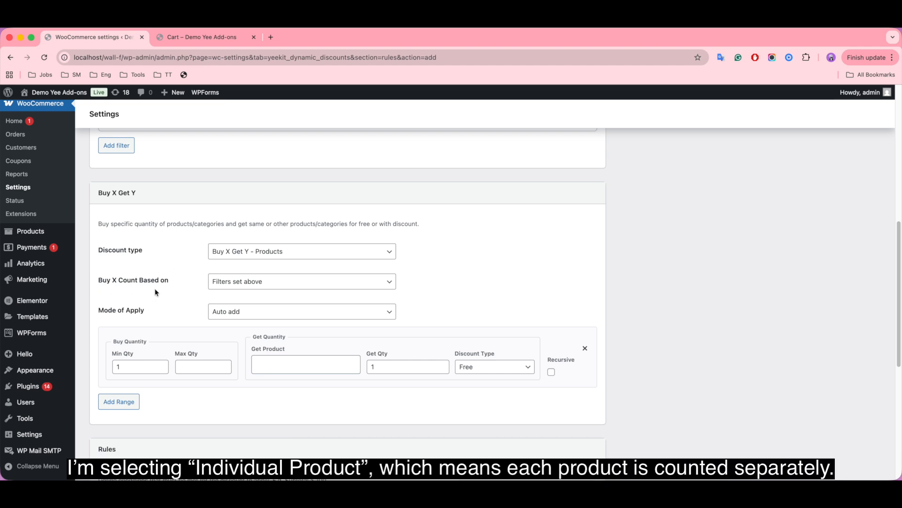
{"action": "left_click", "coordinate": [251, 282]}
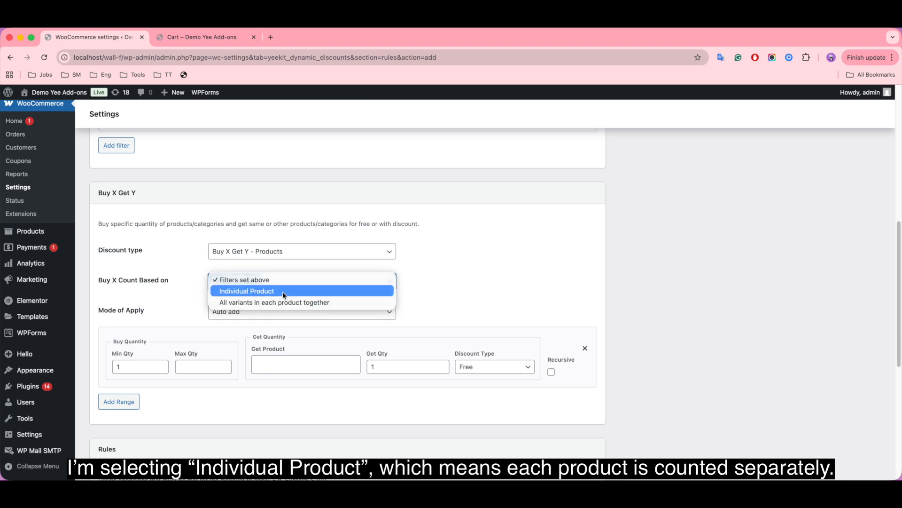
{"action": "left_click", "coordinate": [283, 292]}
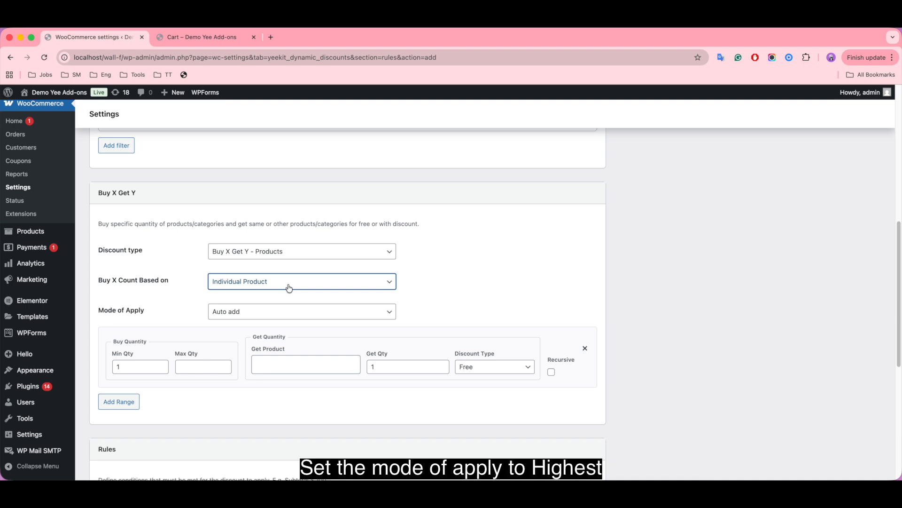
{"action": "left_click", "coordinate": [279, 311]}
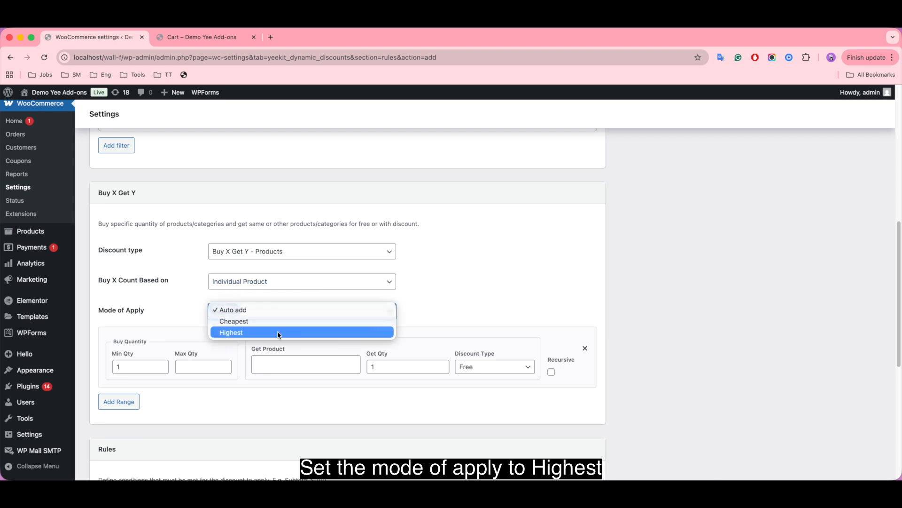
{"action": "left_click", "coordinate": [277, 333]}
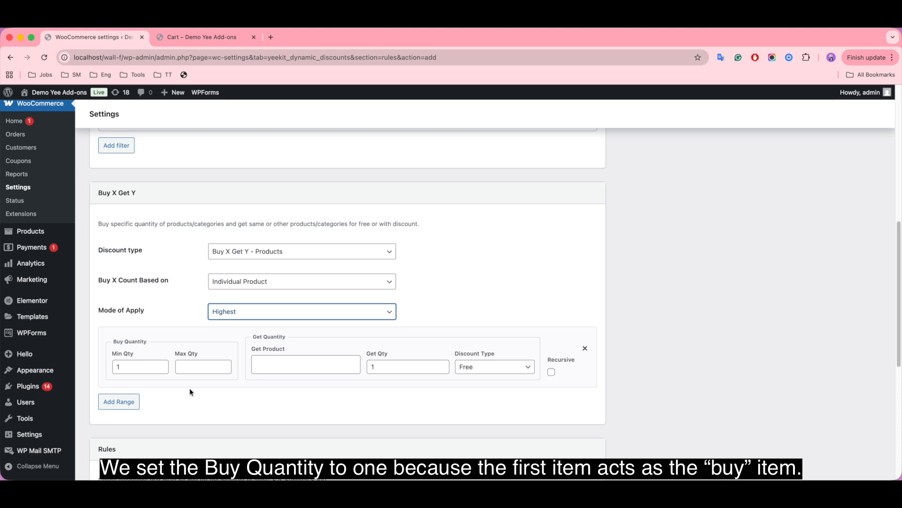
- Keep the minimum buy quantity at 1 without a maximum, and choose Basic Cotton T-Shirts and Sports Caps as get products
{"action": "left_click", "coordinate": [125, 365]}
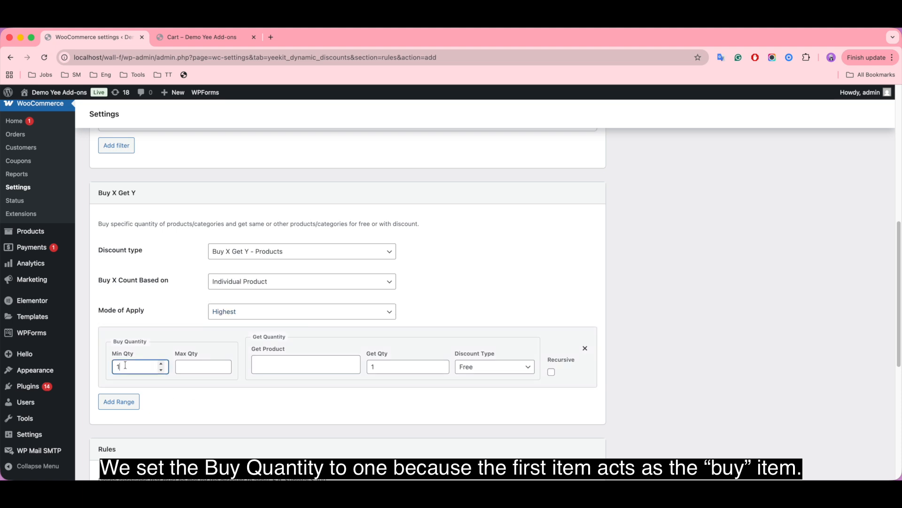
{"action": "left_click", "coordinate": [205, 370]}
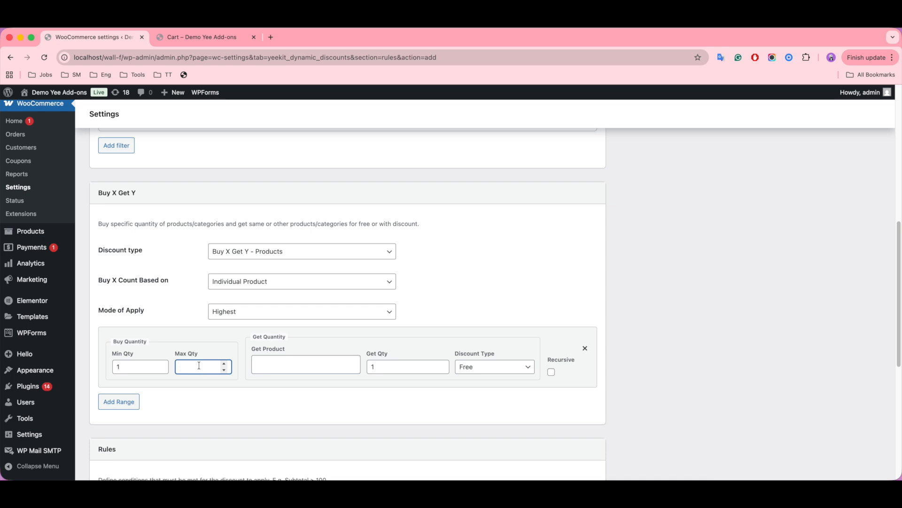
{"action": "left_click", "coordinate": [267, 363]}
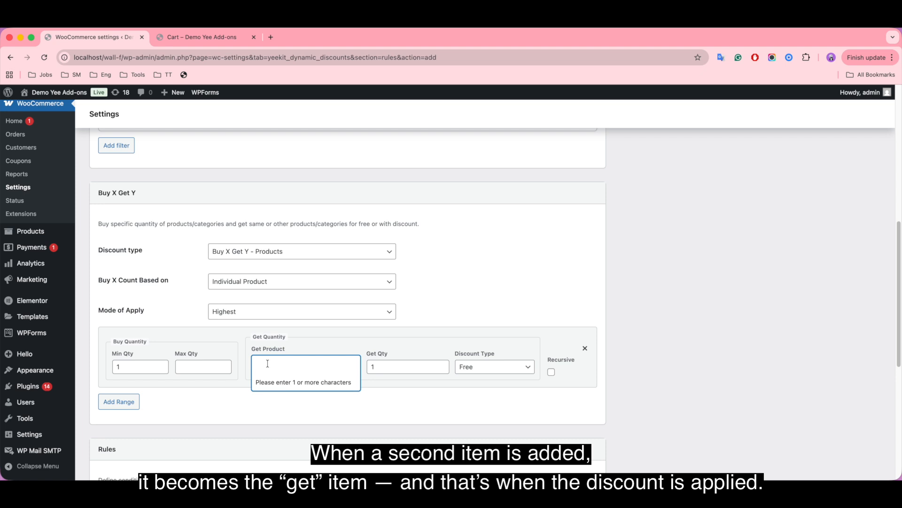
{"action": "type", "text": "1"}
{"action": "left_click", "coordinate": [296, 376]}
{"action": "left_click", "coordinate": [282, 376]}
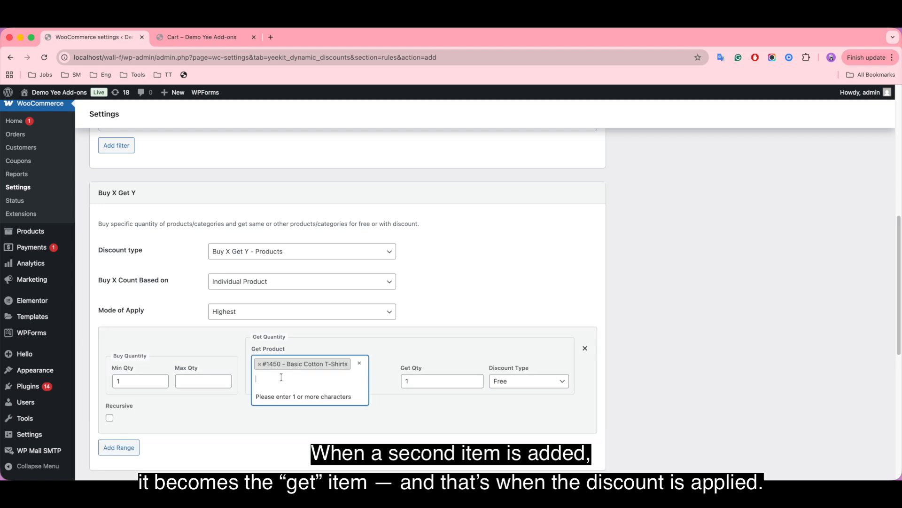
{"action": "type", "text": "c"}
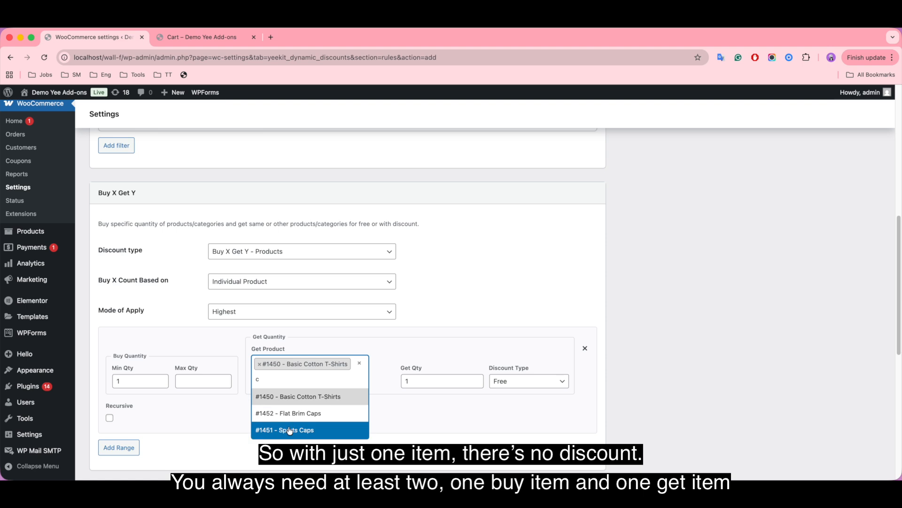
{"action": "left_click", "coordinate": [290, 431]}
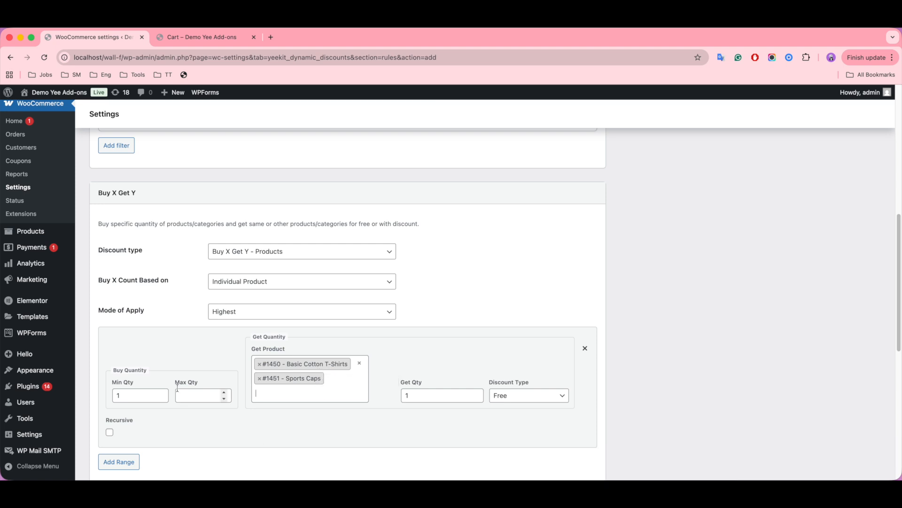
- Keep the get quantity at 1 and apply a percentage discount with a value of 50
{"action": "left_click", "coordinate": [429, 394]}
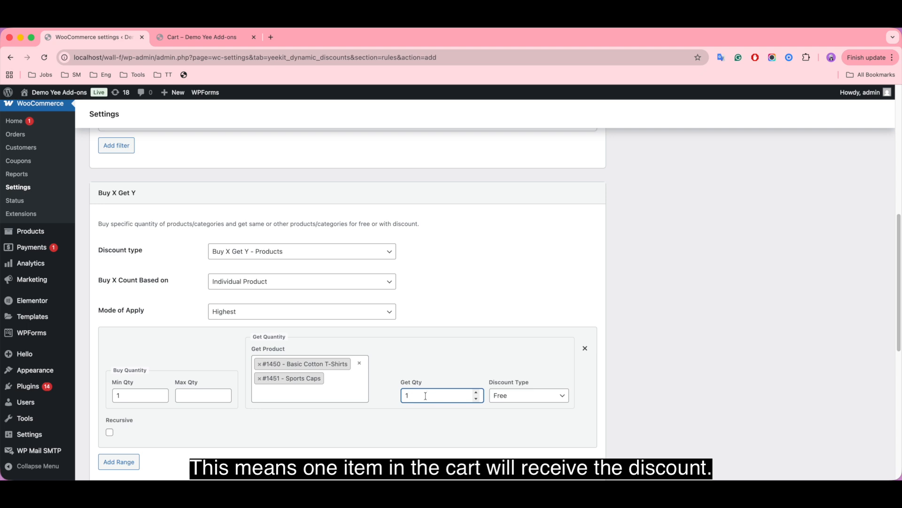
{"action": "left_click", "coordinate": [554, 395]}
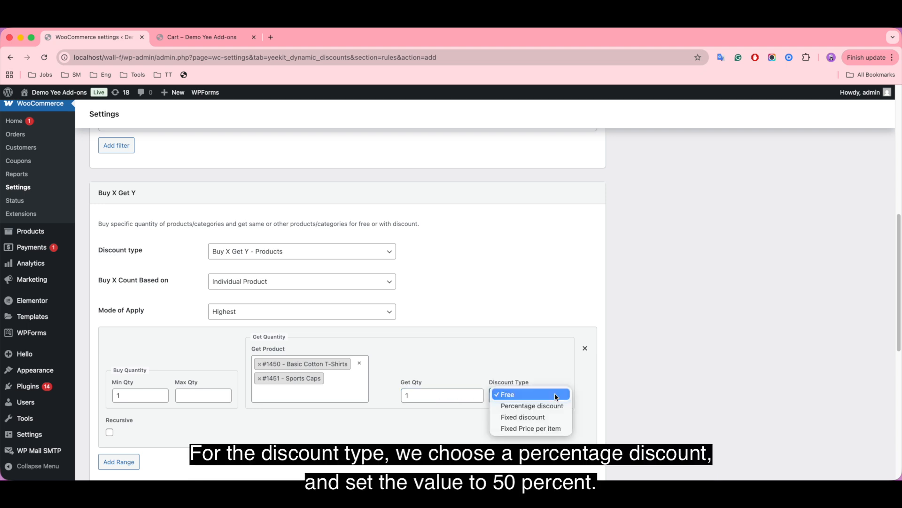
{"action": "left_click", "coordinate": [561, 405]}
{"action": "left_click", "coordinate": [480, 440]}
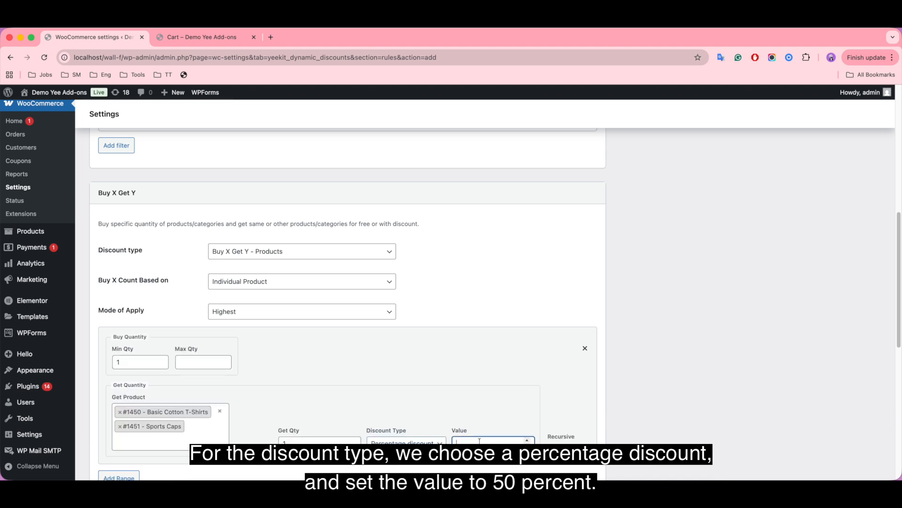
{"action": "type", "text": "50"}
- Check the get products against the filter, enable the discount bar, and save the rule
{"action": "scroll", "coordinate": [507, 417], "scroll_direction": "down", "scroll_amount": 5}
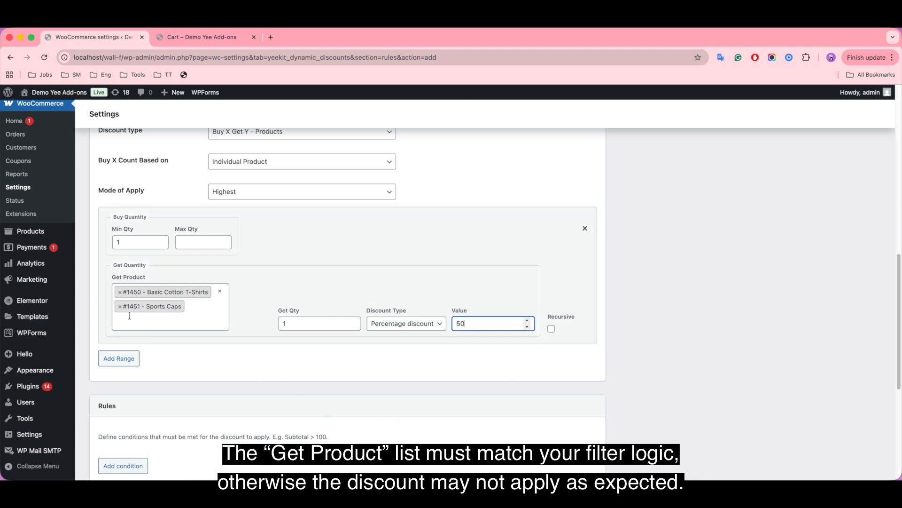
{"action": "scroll", "coordinate": [443, 281], "scroll_direction": "up", "scroll_amount": 8}
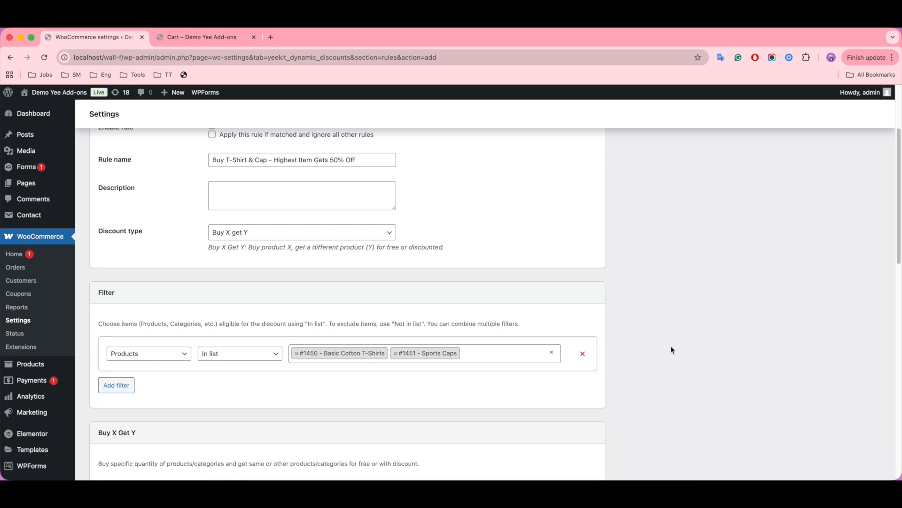
{"action": "scroll", "coordinate": [713, 352], "scroll_direction": "down", "scroll_amount": 13}
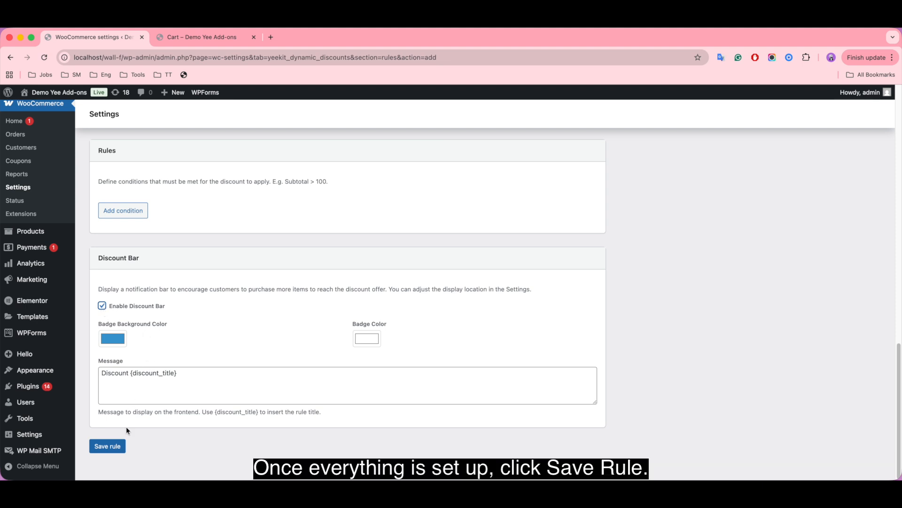
{"action": "left_click", "coordinate": [107, 445]}
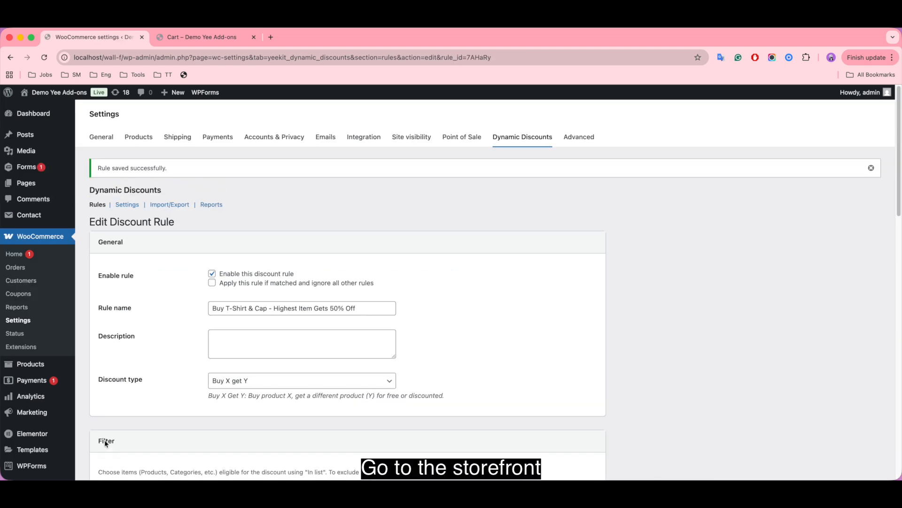
- Switch to the storefront cart, remove Sports Caps, and open the Basic Cotton T-Shirts product page
{"action": "left_click", "coordinate": [218, 37]}
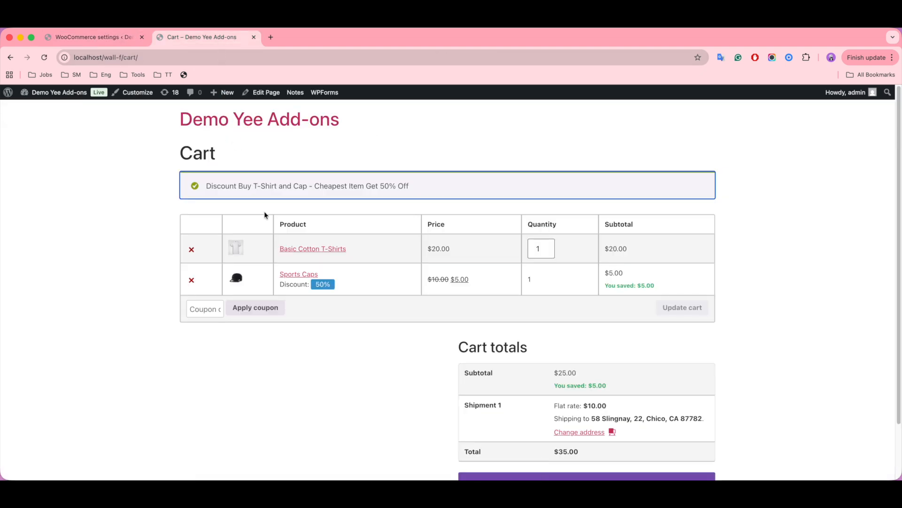
{"action": "left_click", "coordinate": [189, 279]}
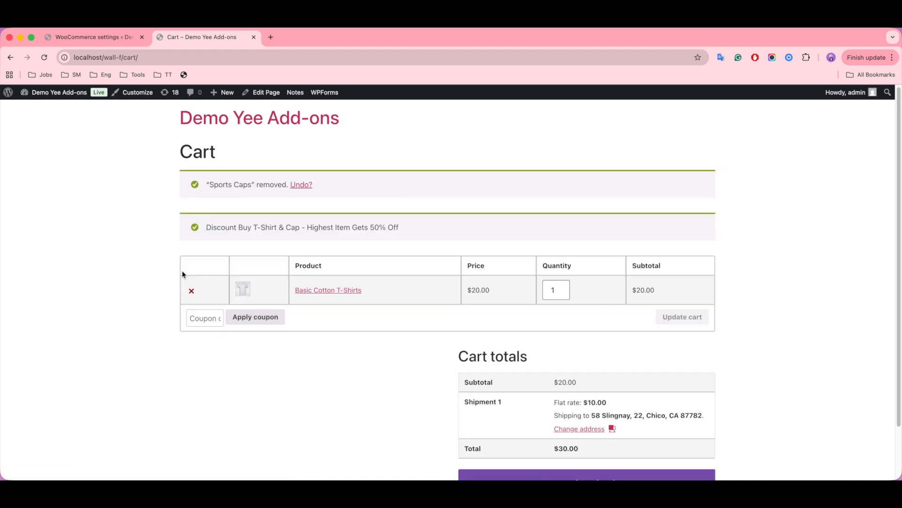
{"action": "left_click", "coordinate": [320, 253]}
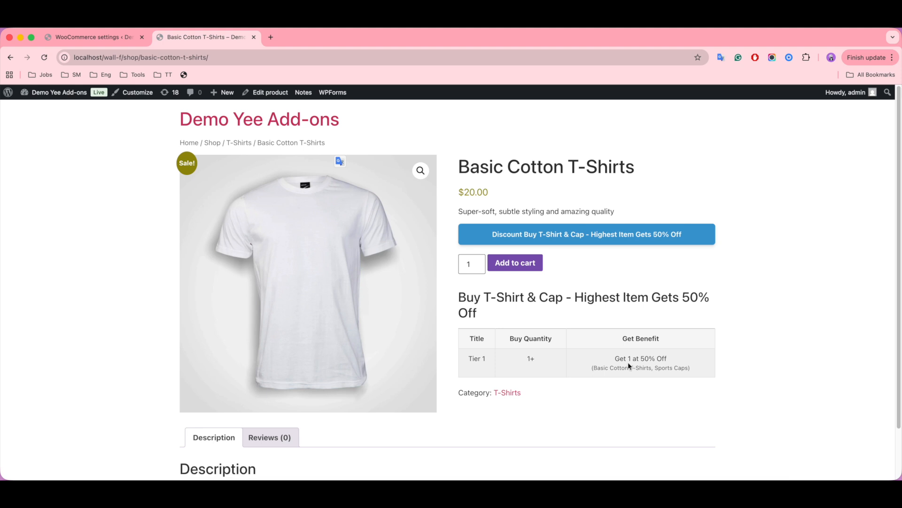
- Add Sports Caps to the cart from the shop page and view the cart
{"action": "left_click", "coordinate": [217, 143]}
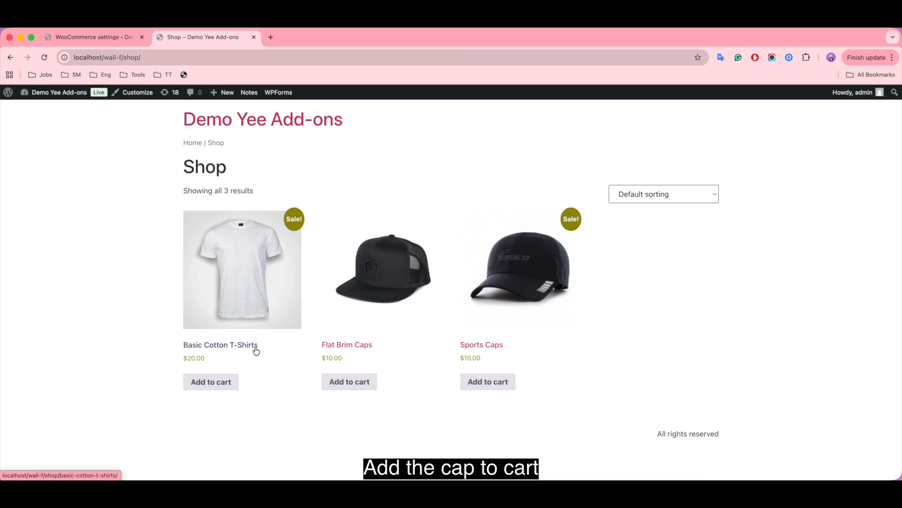
{"action": "left_click", "coordinate": [489, 382]}
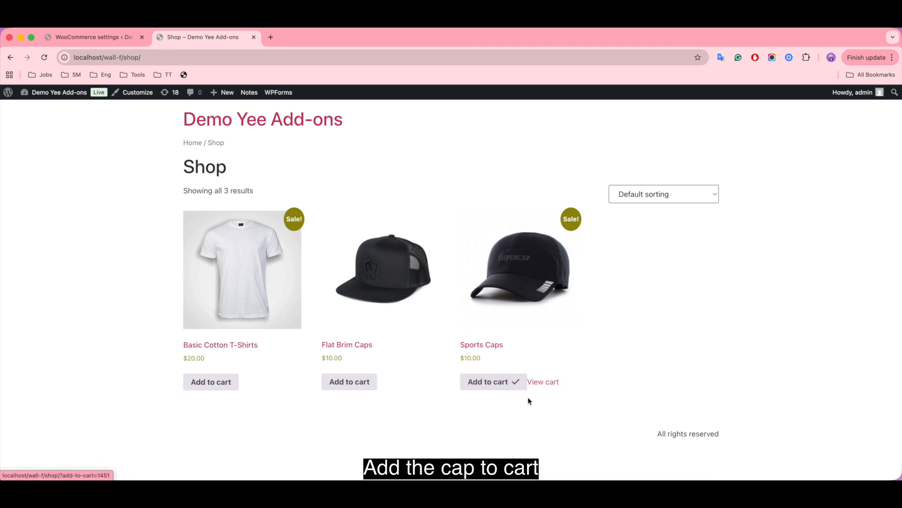
{"action": "left_click", "coordinate": [546, 382]}
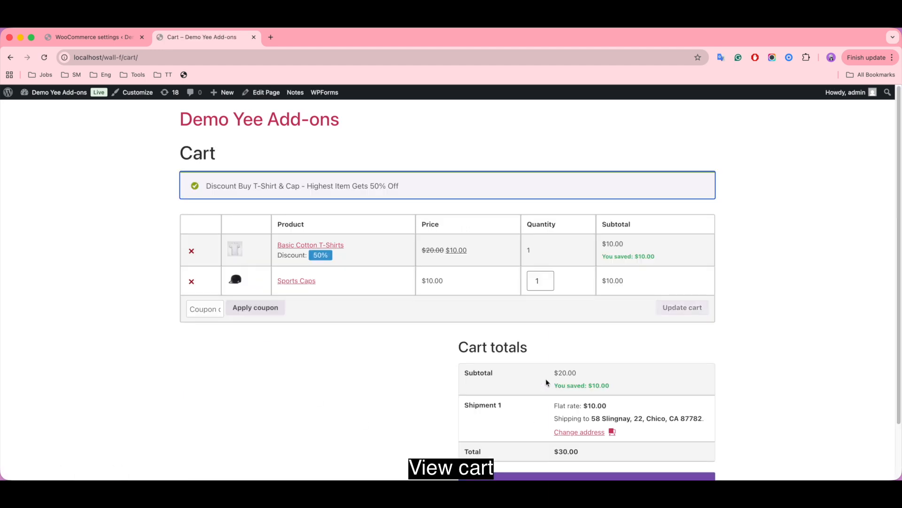